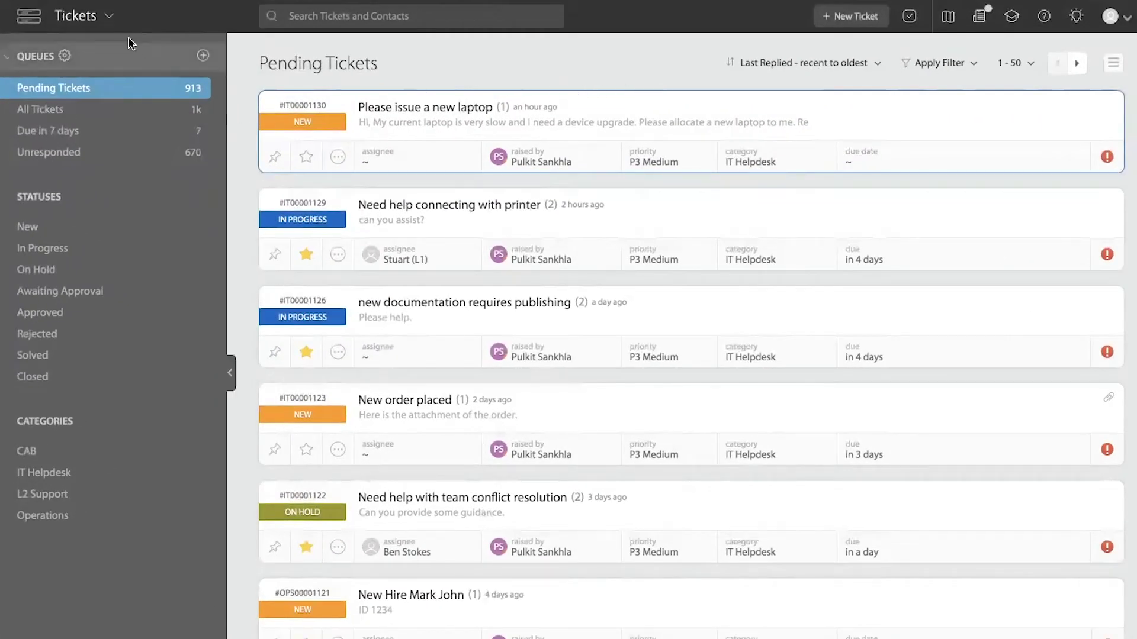
Step: Switch from Tickets to the Assets module, listing Adobe, Macbook Air 2013 and Macbook Pro 2015
click(106, 28)
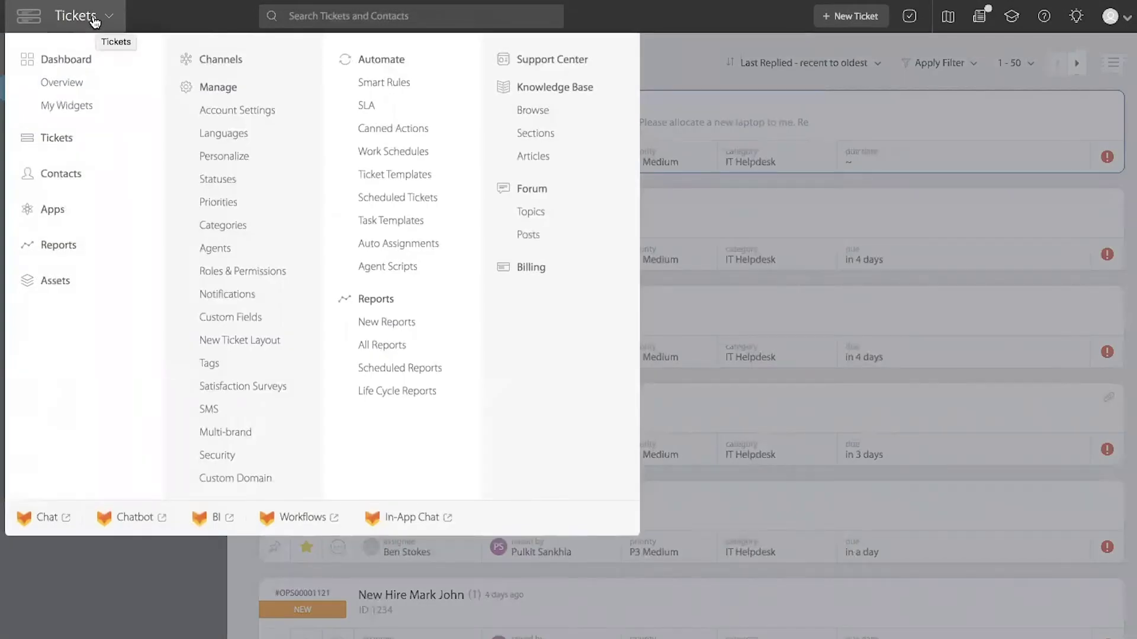
click(54, 280)
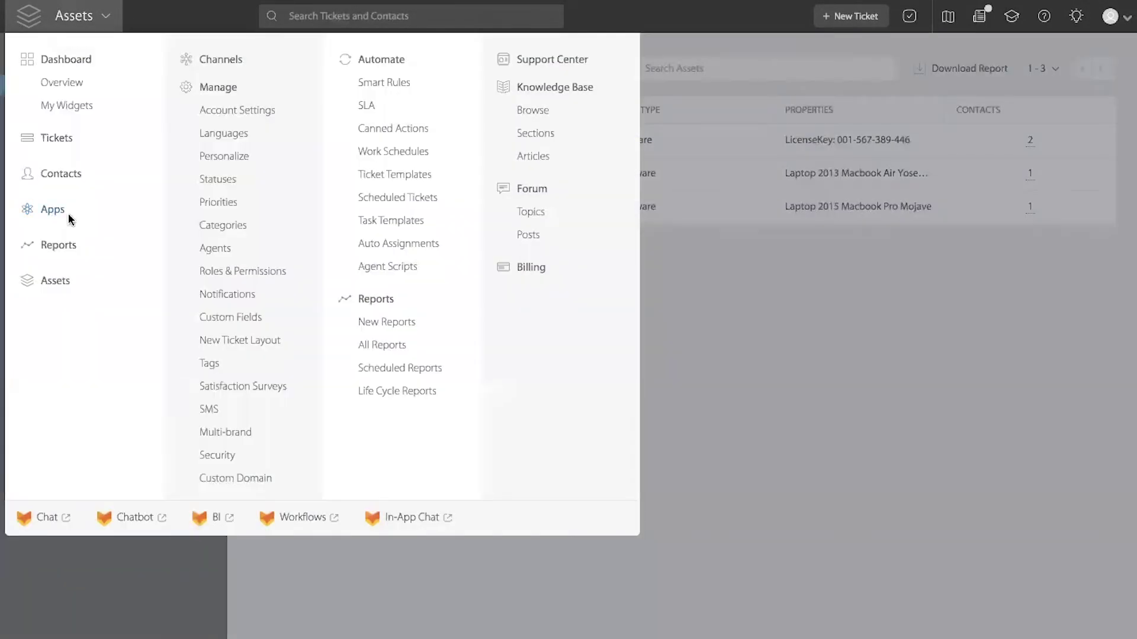
click(61, 286)
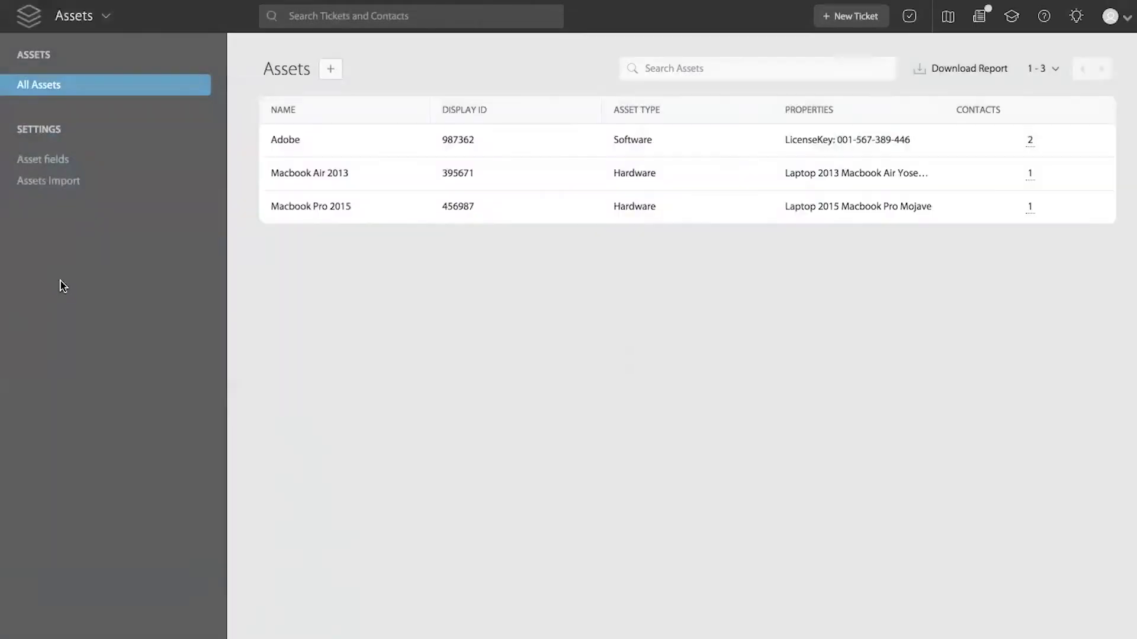
Step: Show the Asset fields settings page, which lists the Asset Type and Properties fields
click(56, 167)
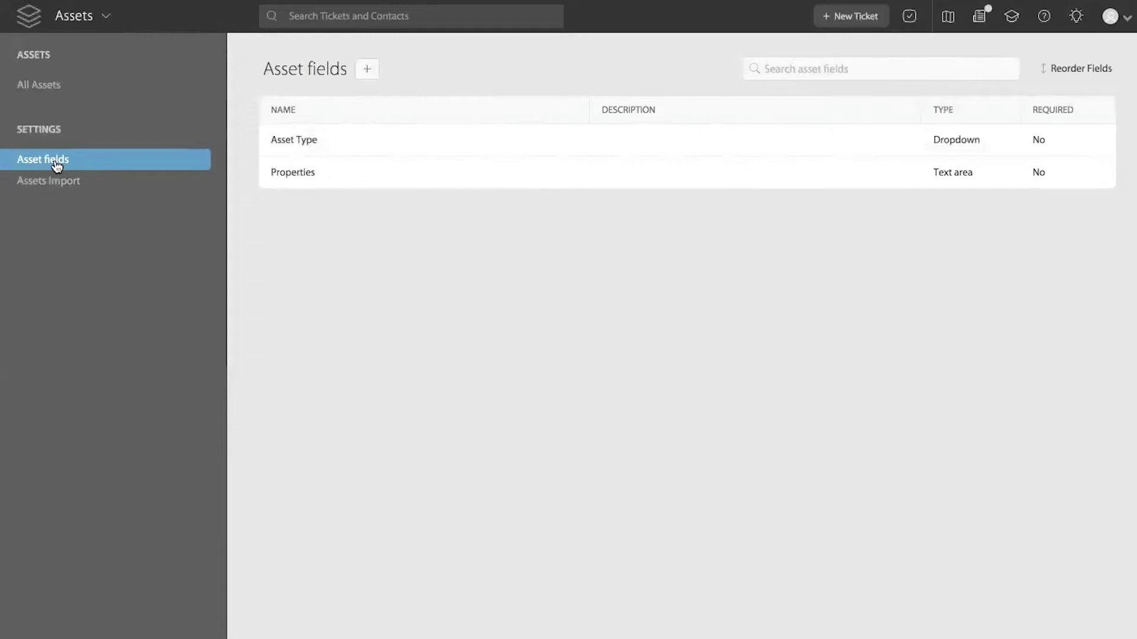
click(40, 93)
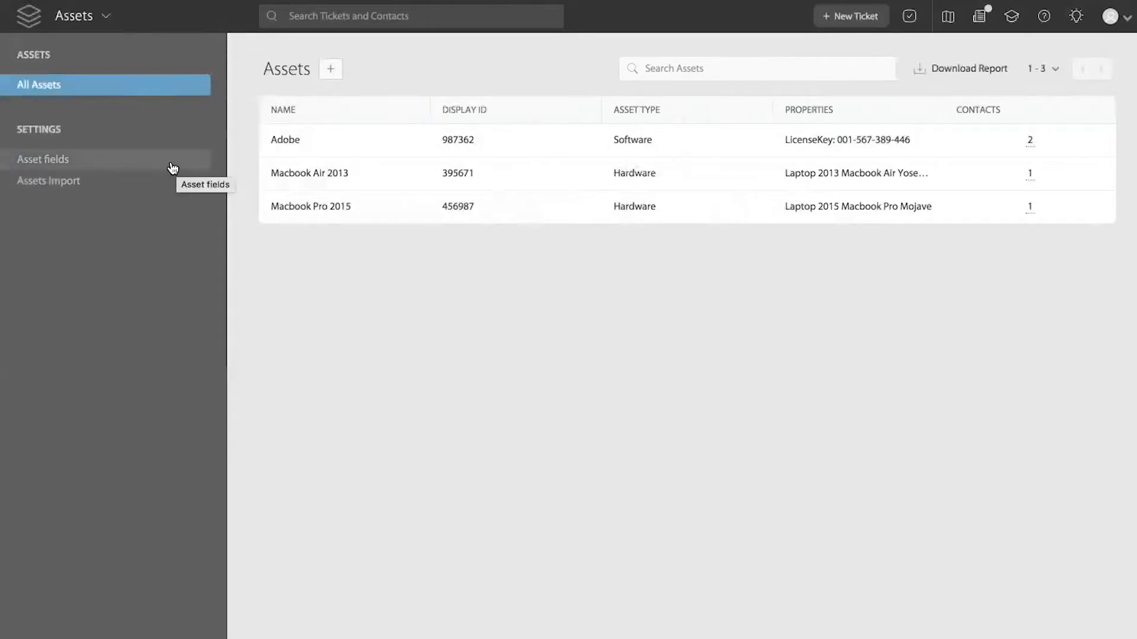
click(171, 167)
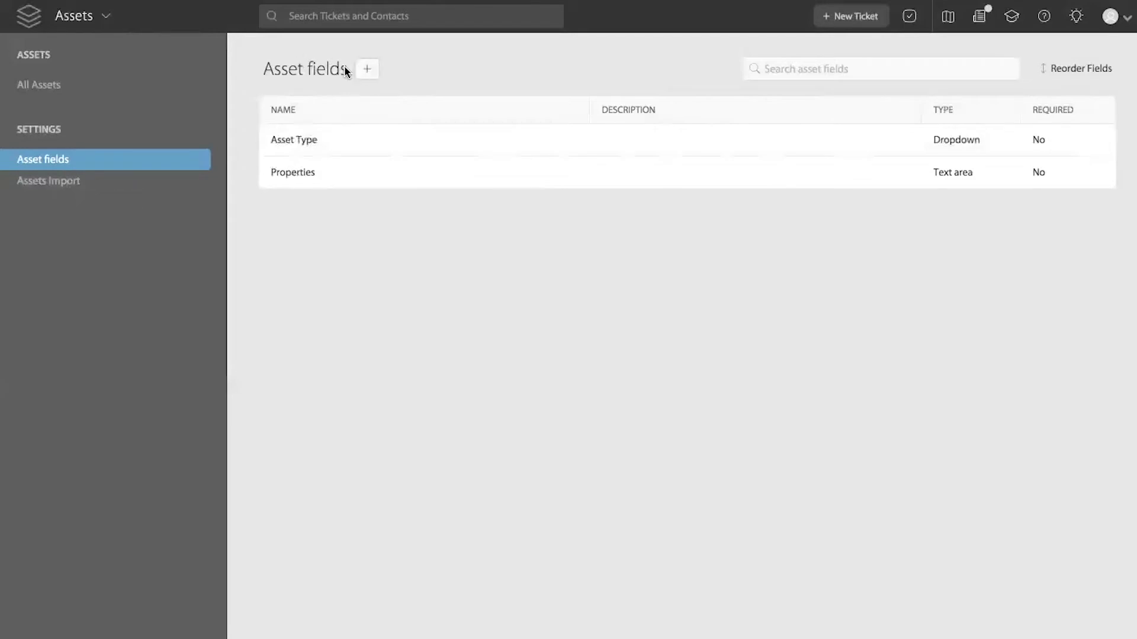
Step: Begin a new asset field named 'Purchase Date' and view its Type options
click(358, 71)
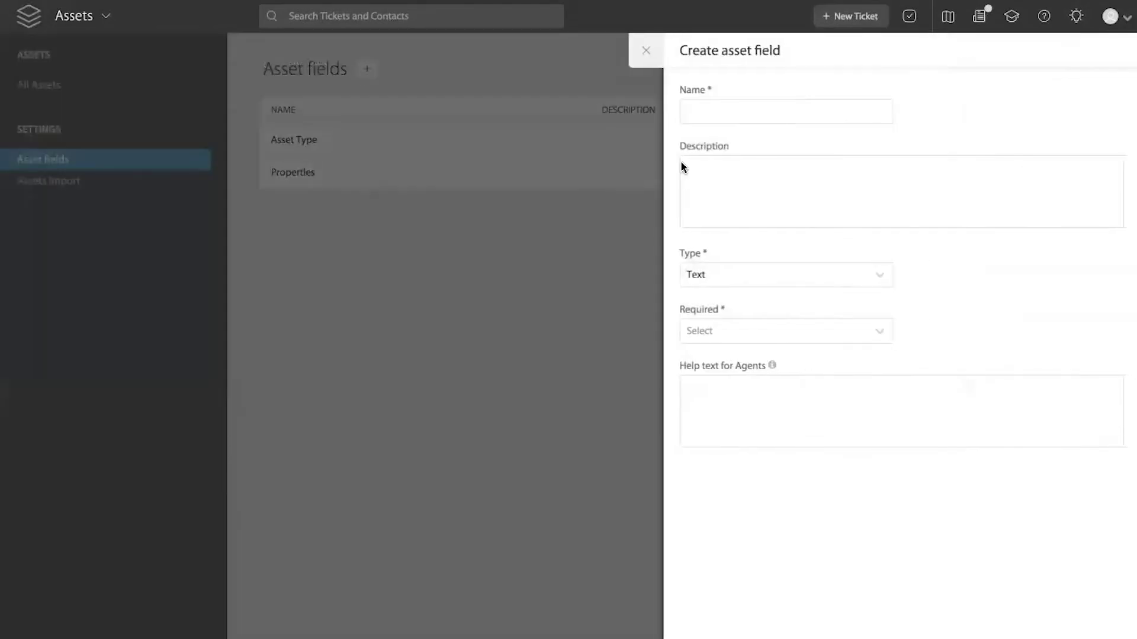
click(743, 109)
text(Purchase Date)
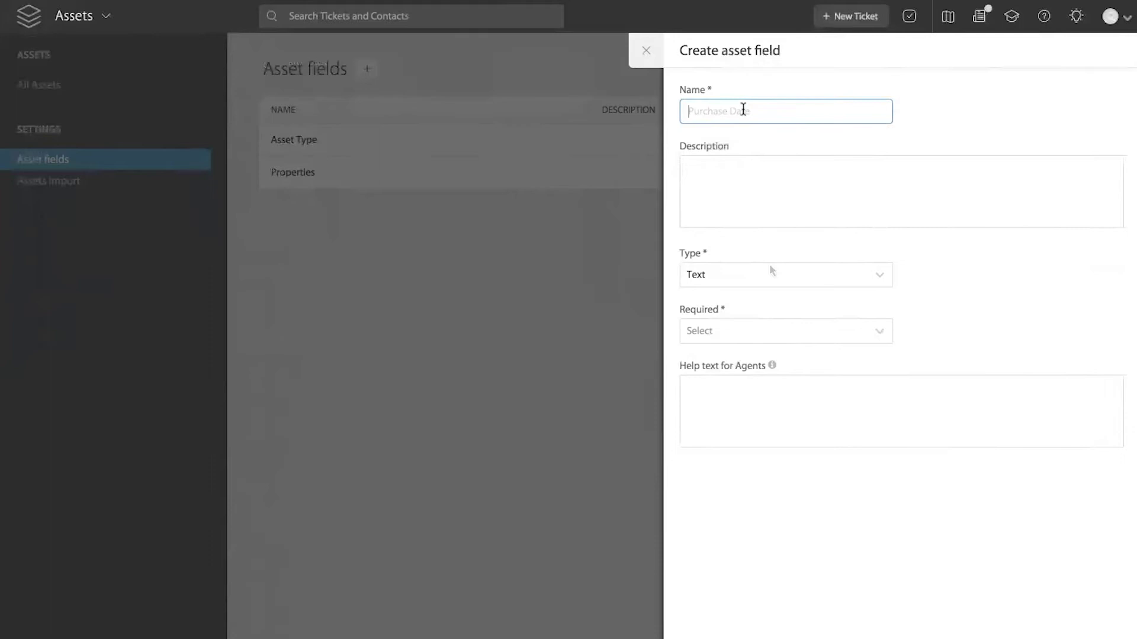
click(752, 274)
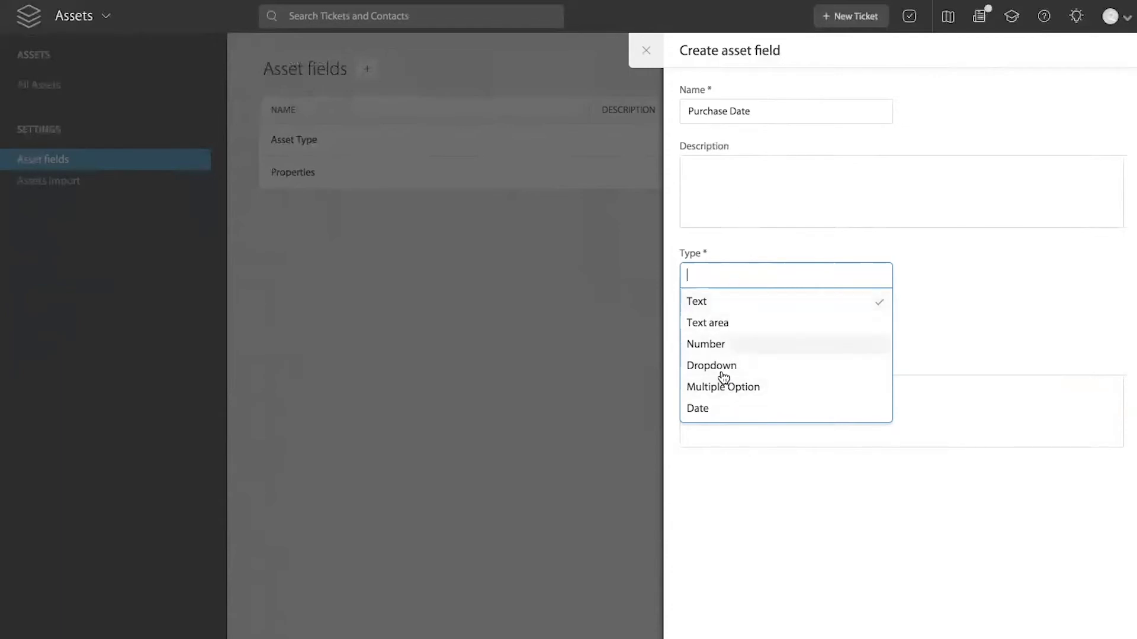
Step: Create Purchase Date as a required Date field, then return to All Assets
click(710, 413)
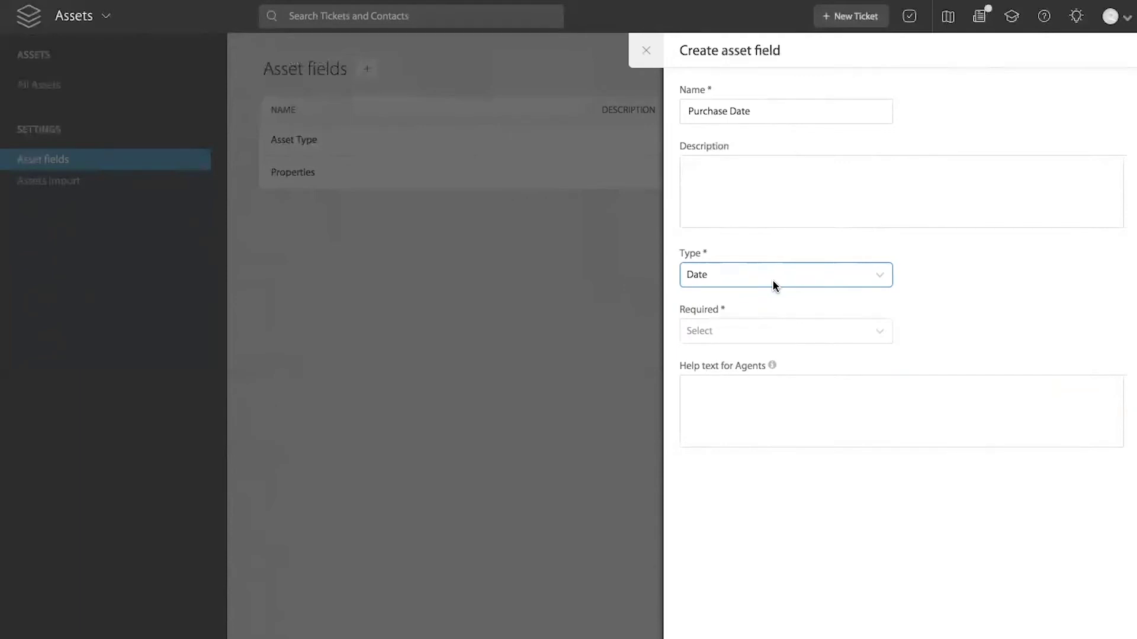
click(770, 332)
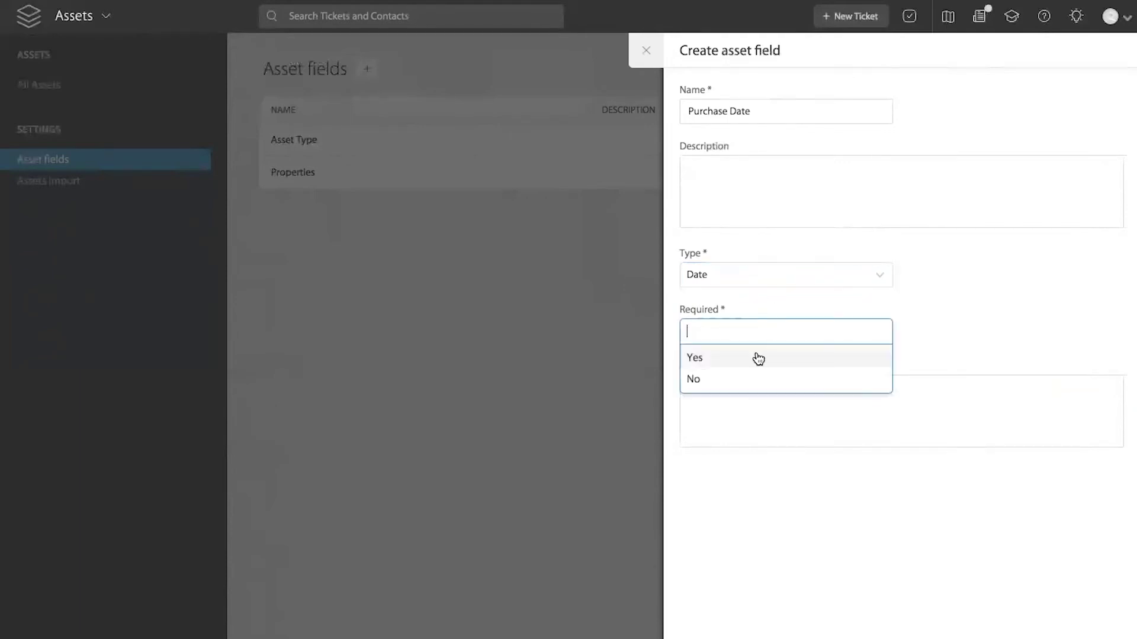
click(736, 355)
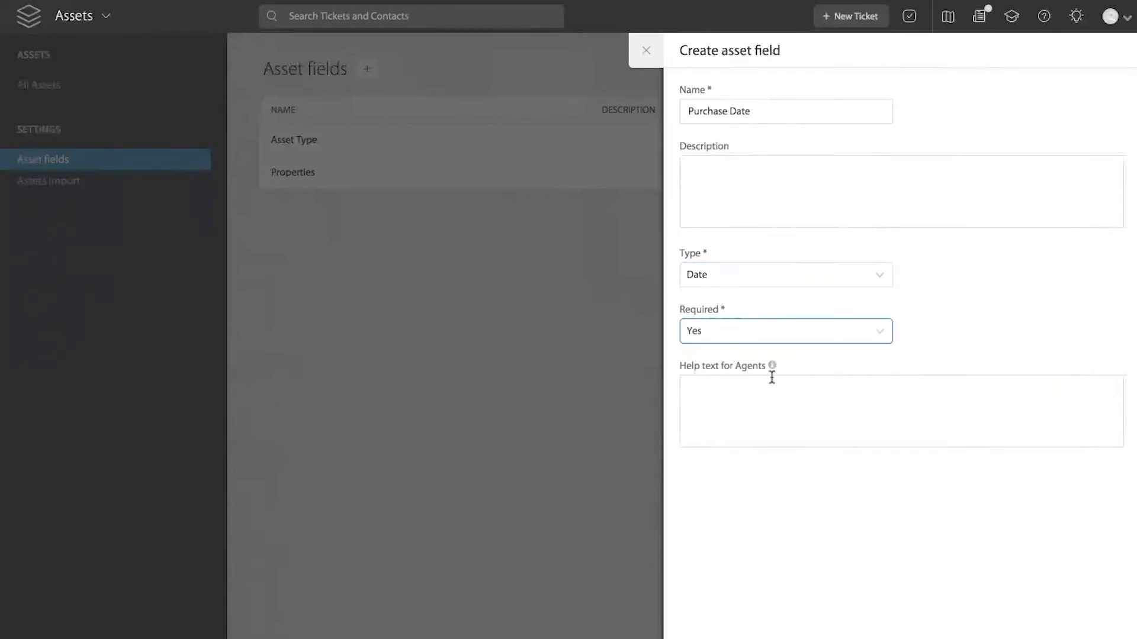
click(761, 403)
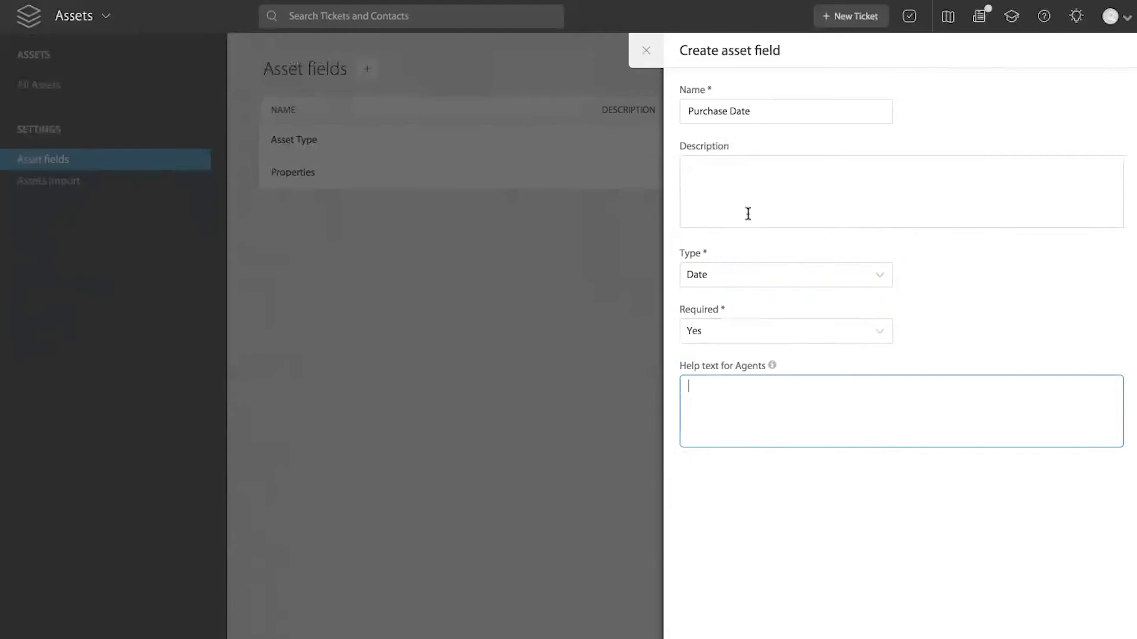
scroll(811, 556, down, 2)
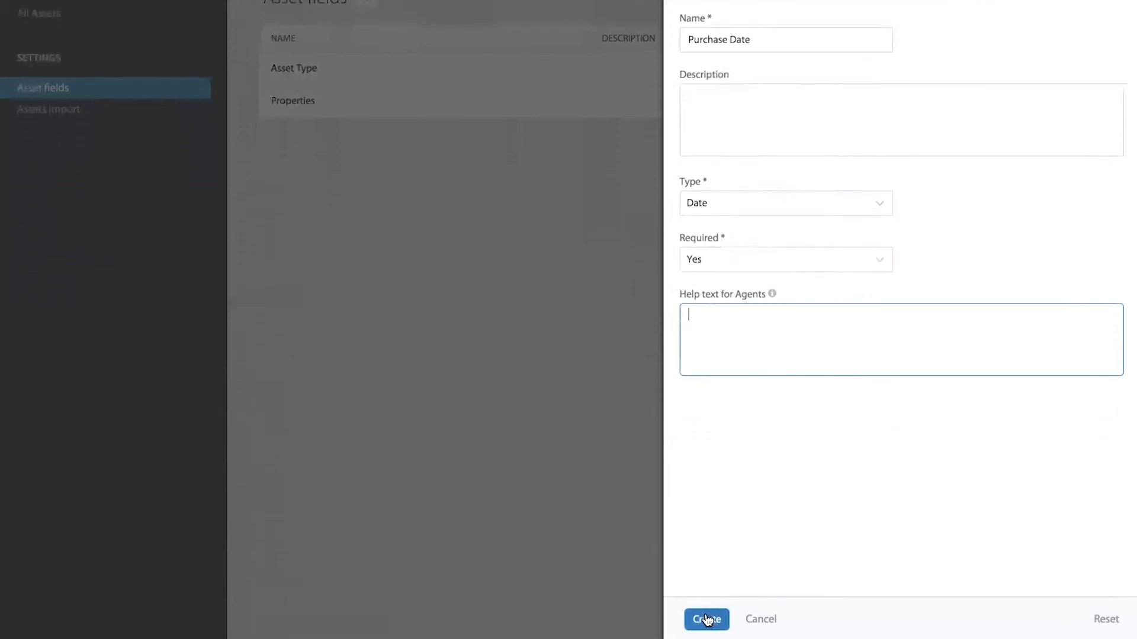
click(706, 619)
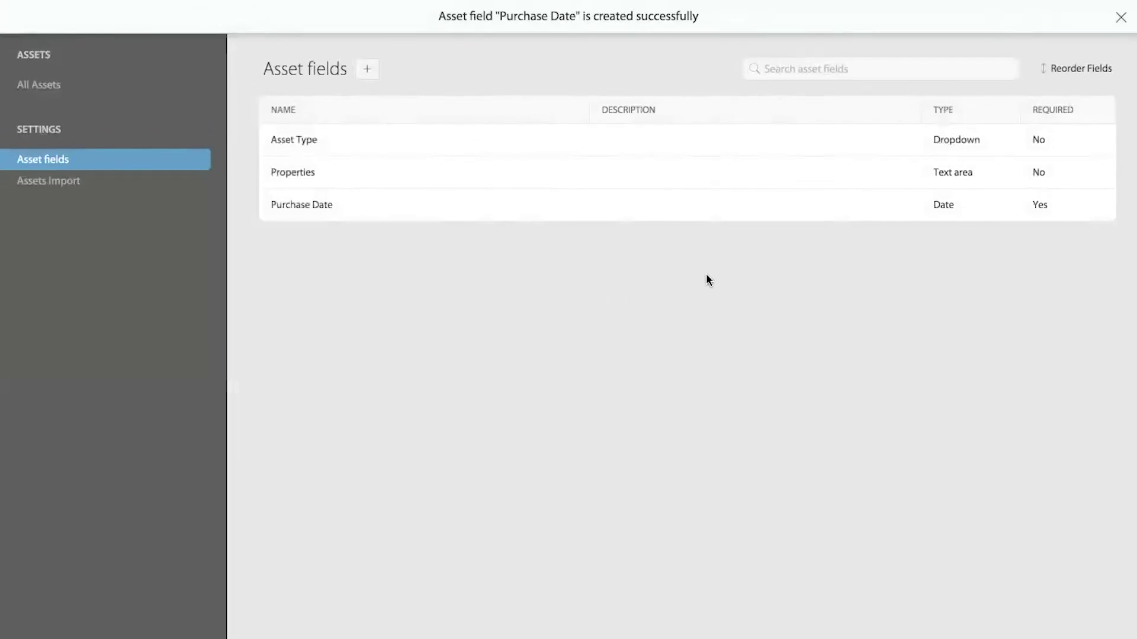
click(91, 86)
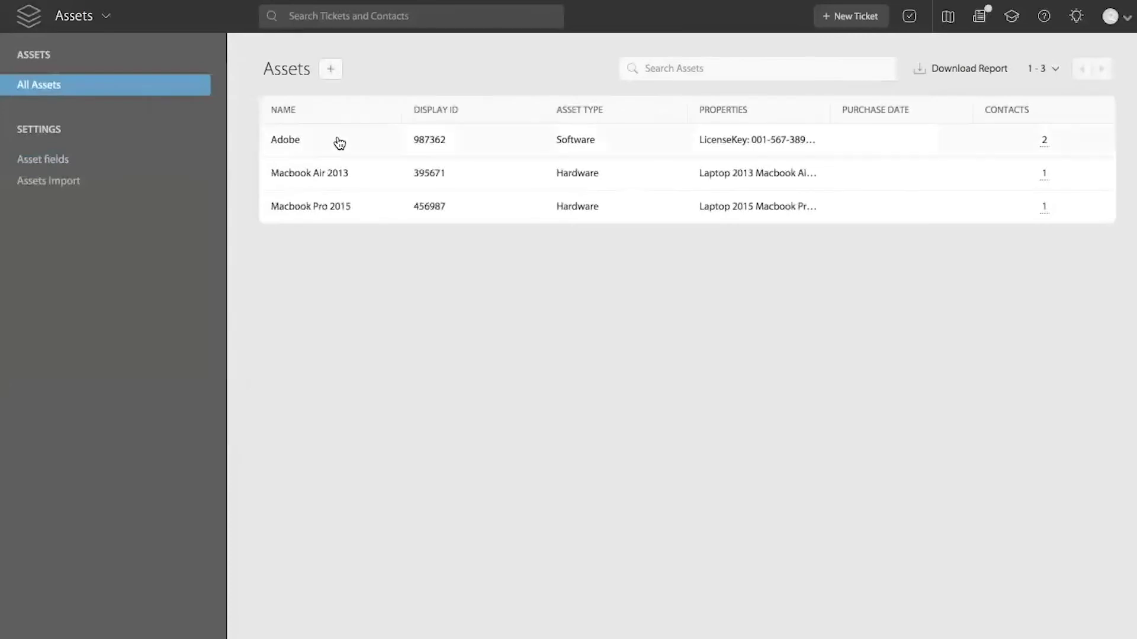
Step: Give Macbook Air 2013 a Purchase Date of Dec 2, 2019 and save it
click(325, 175)
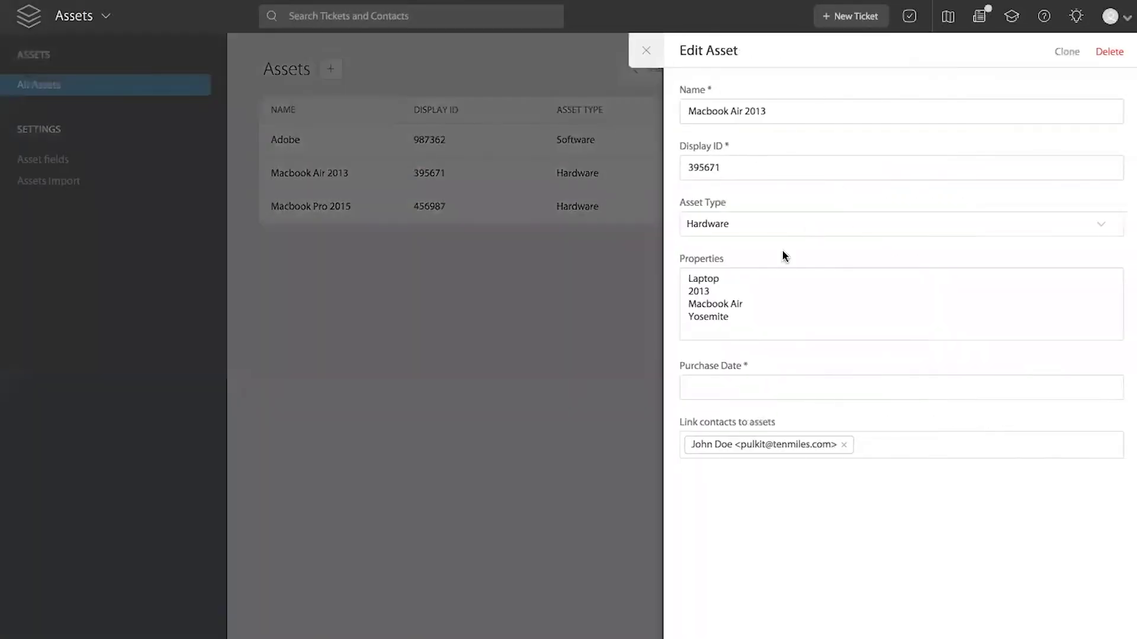
click(701, 385)
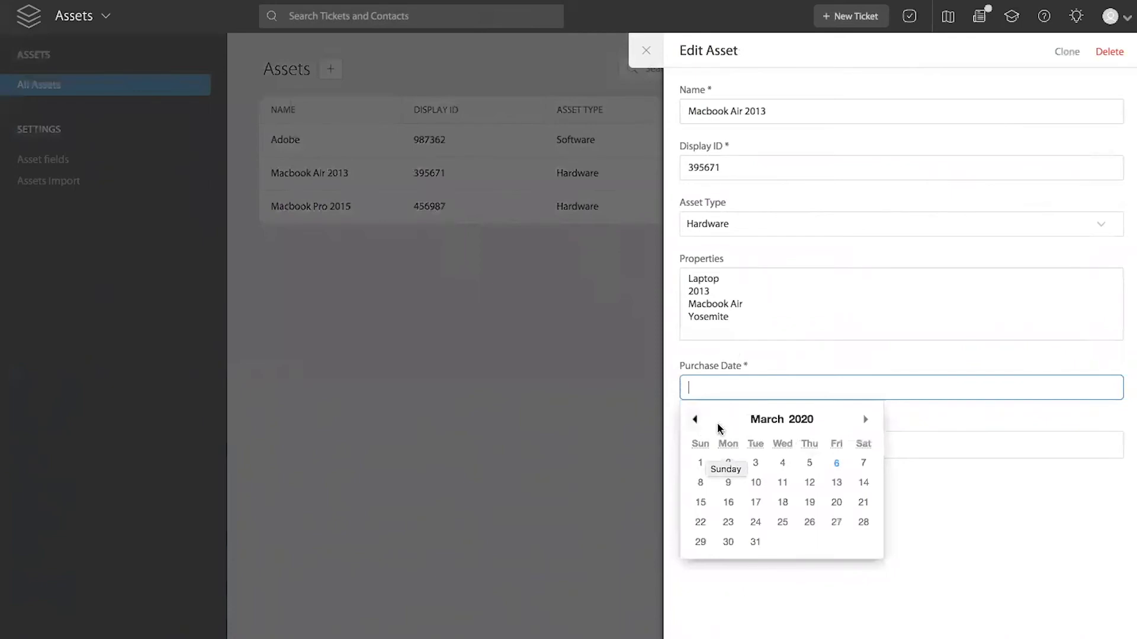
click(772, 420)
click(779, 392)
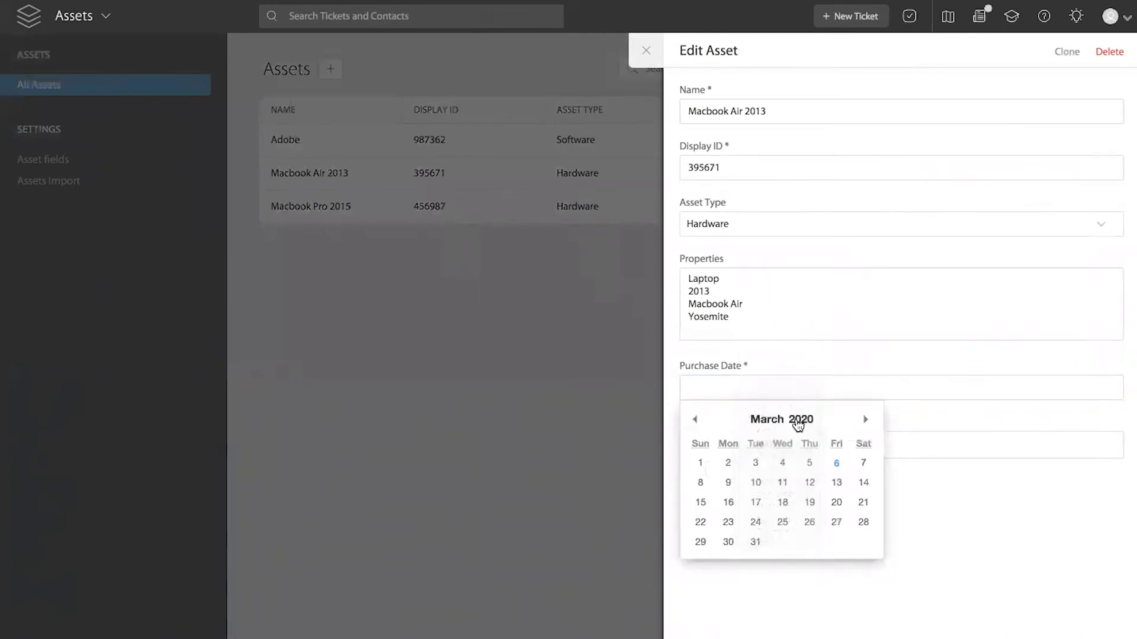
click(696, 420)
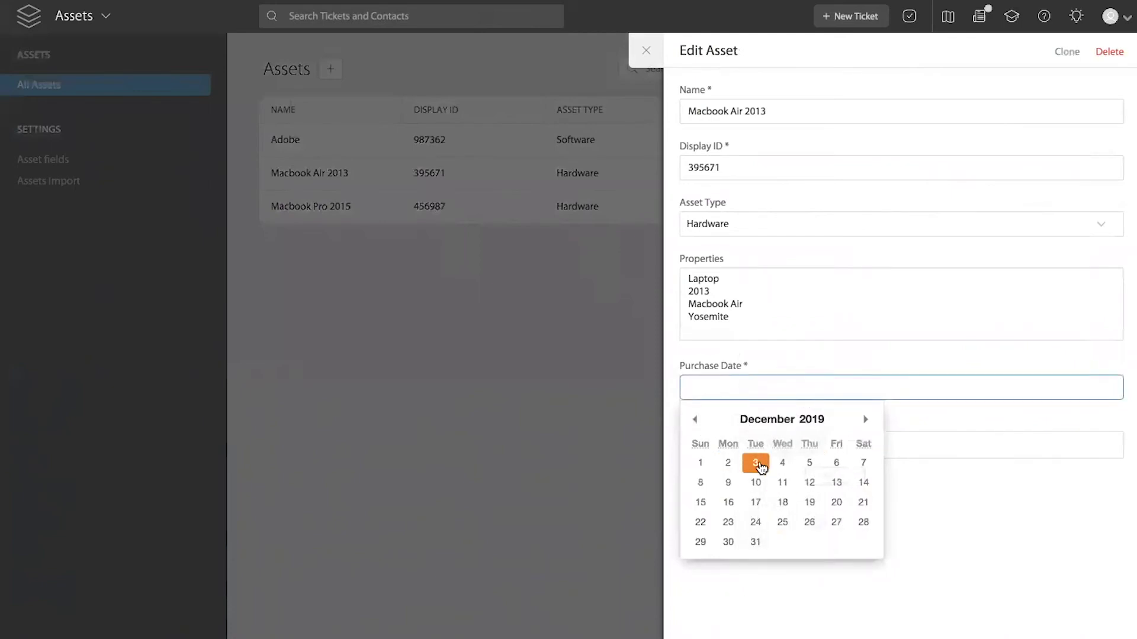
click(730, 463)
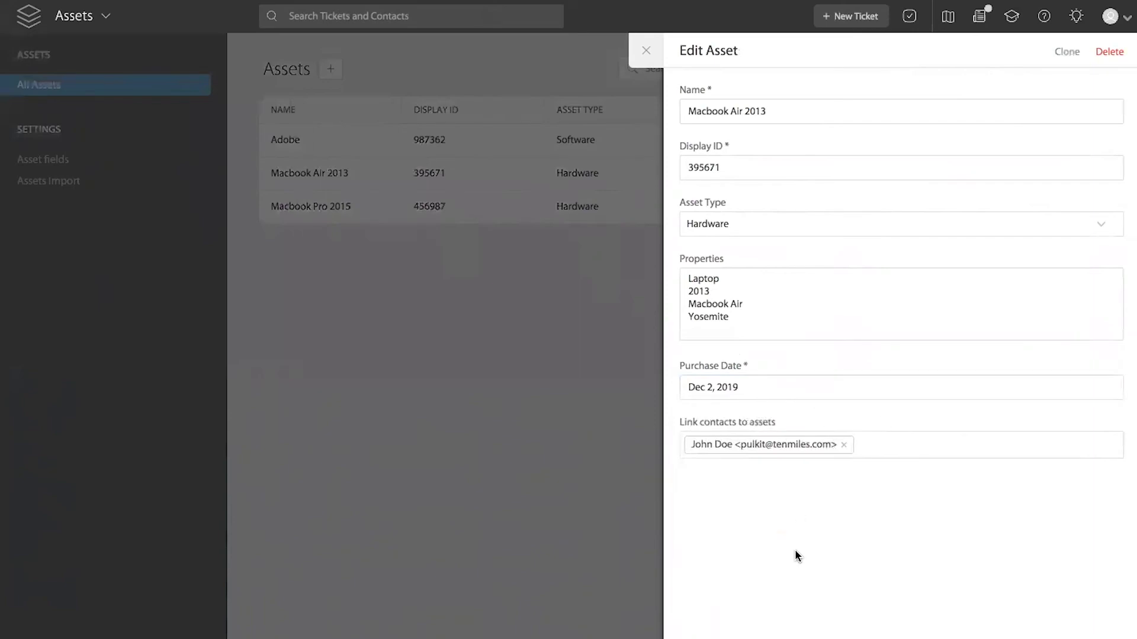
click(704, 620)
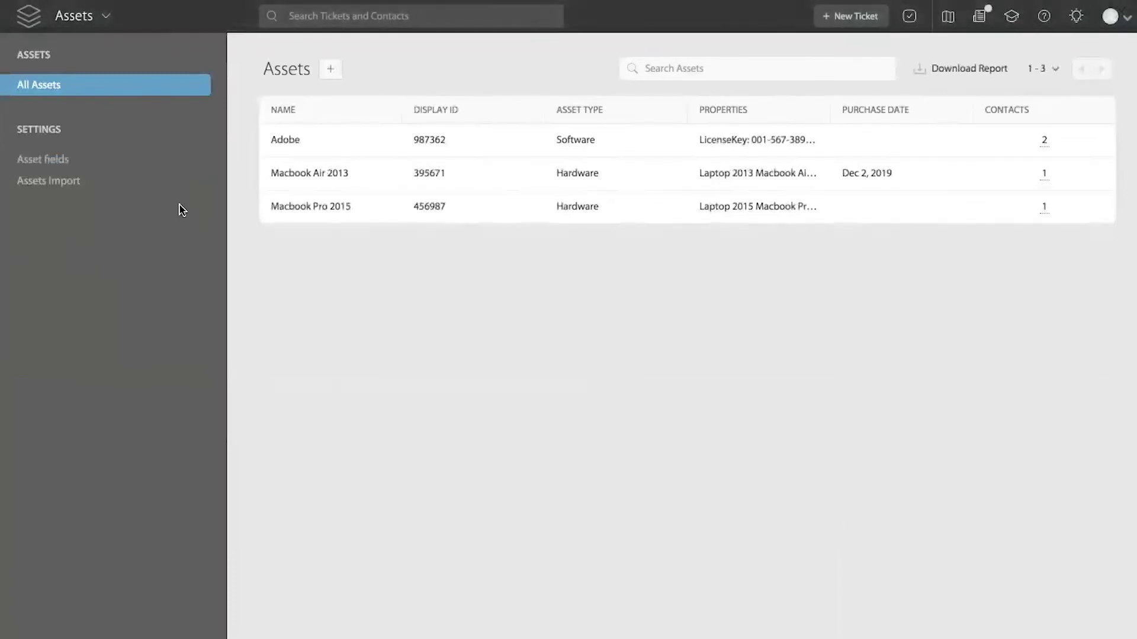
Step: Go back to the Asset fields settings page, now listing Purchase Date
click(113, 165)
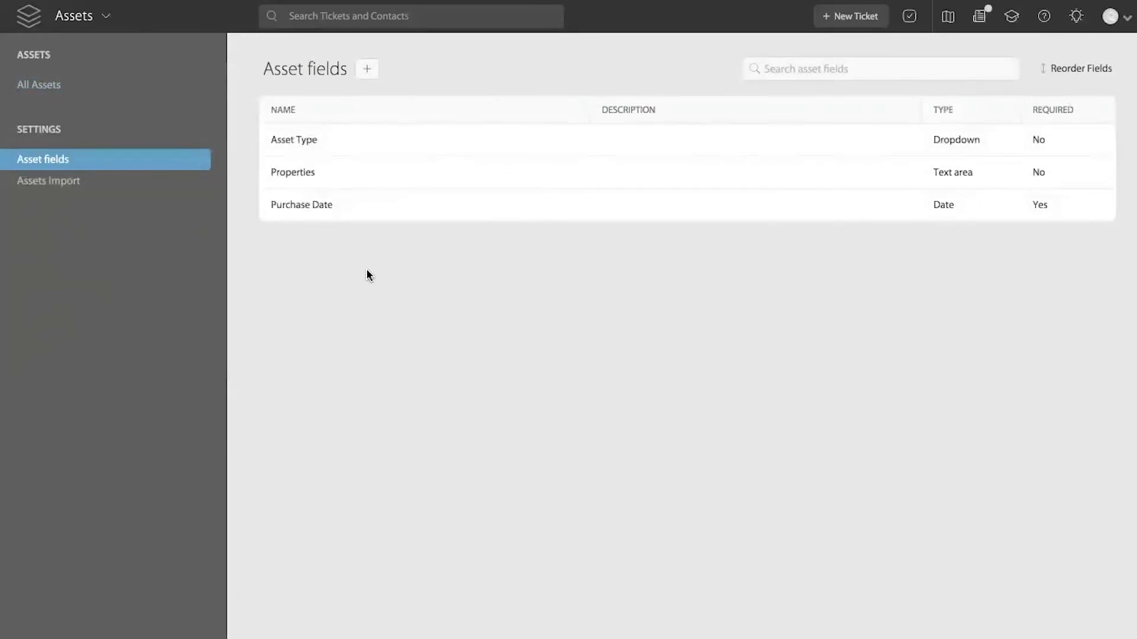
Step: Move Purchase Date to the top of the Asset Fields Display Order and update the order
click(1064, 78)
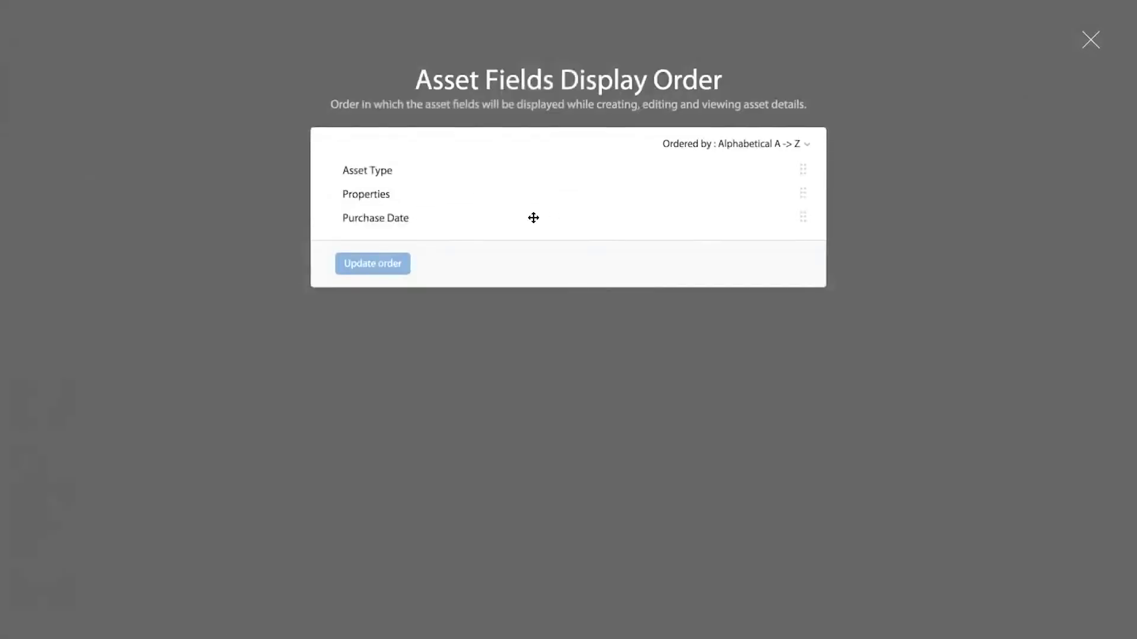
drag(460, 222, 459, 178)
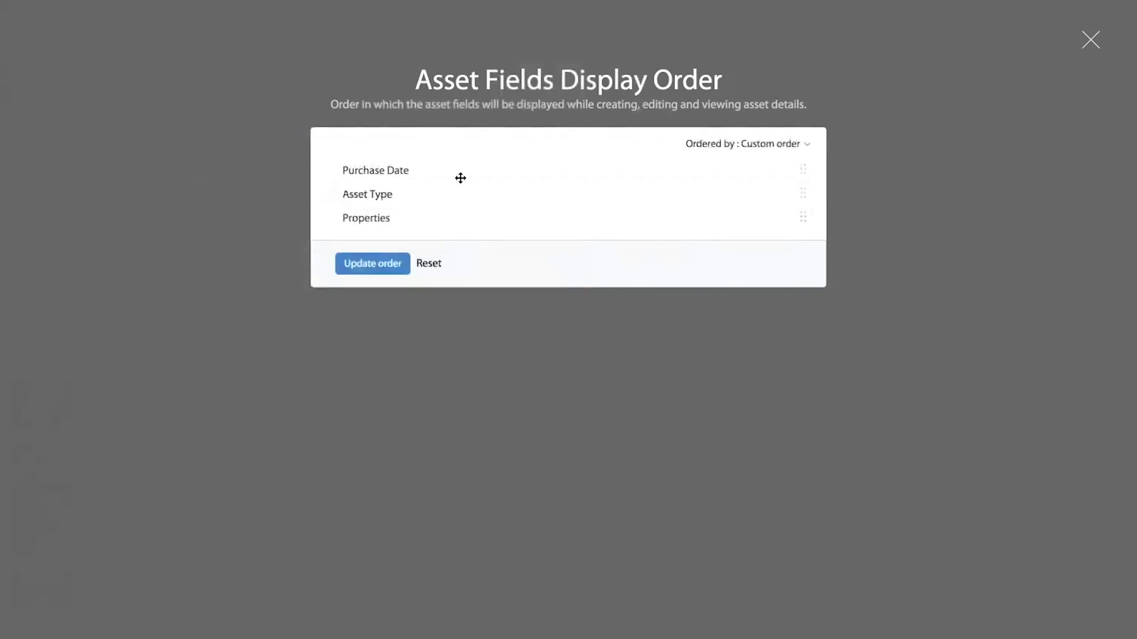
click(359, 267)
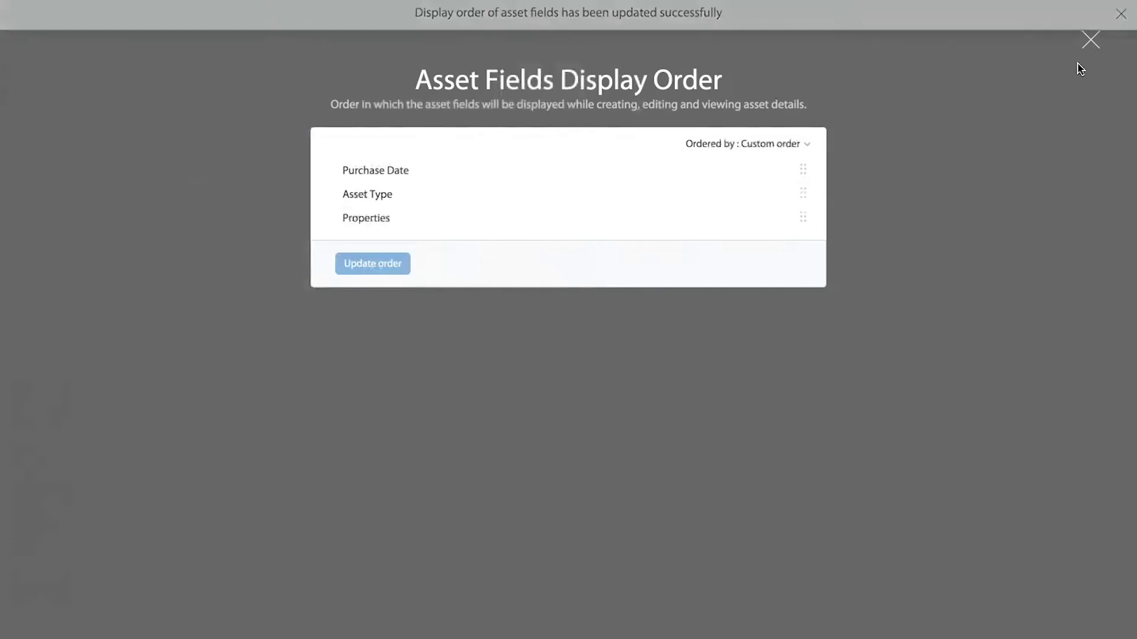
click(1091, 41)
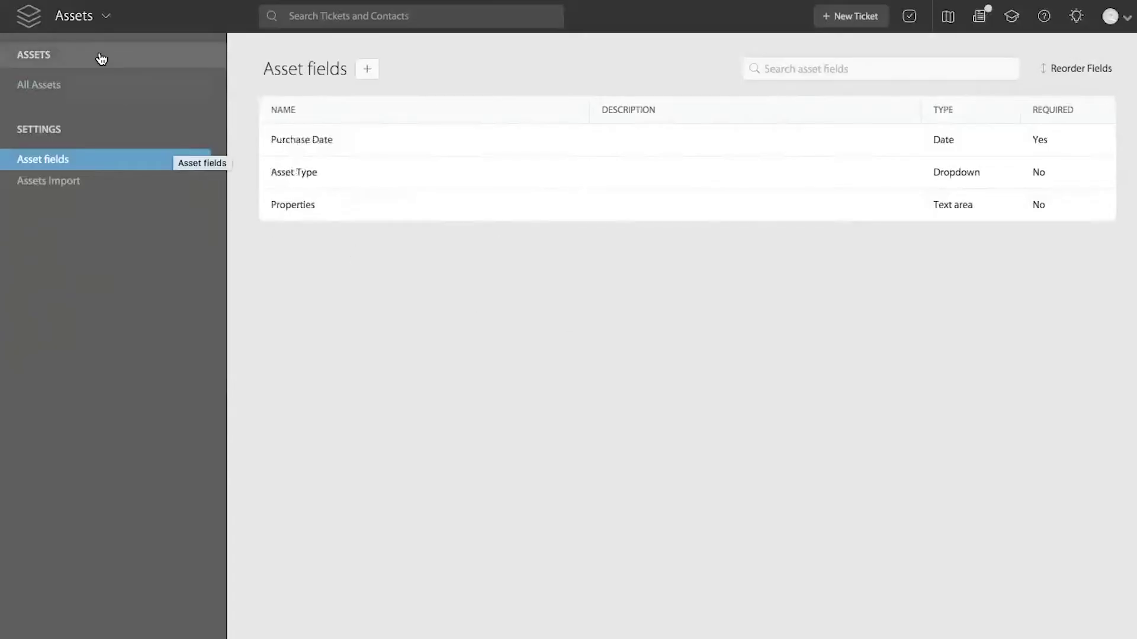
Step: Open the 'Need help connecting with printer' ticket and expand its Macbook Pro 2015 asset
click(83, 16)
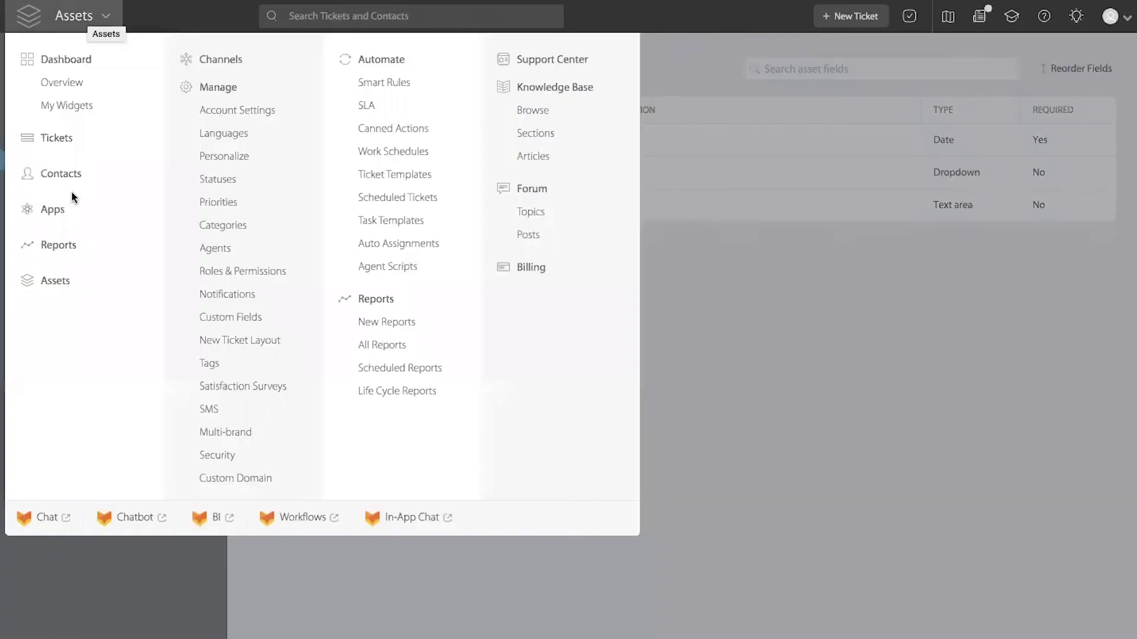
click(53, 141)
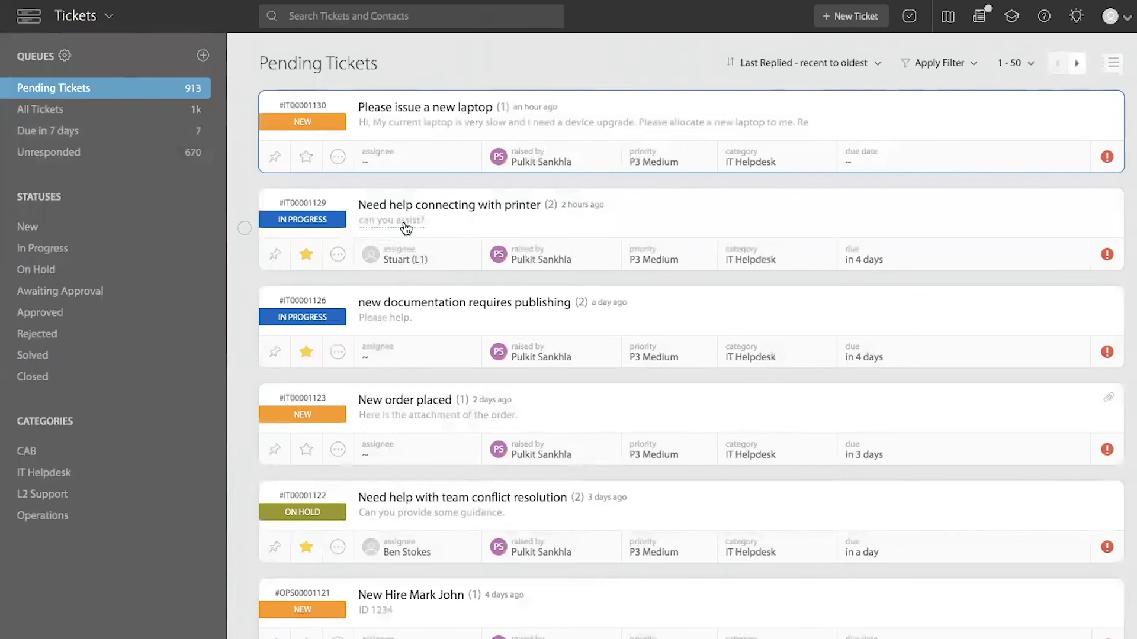
click(407, 222)
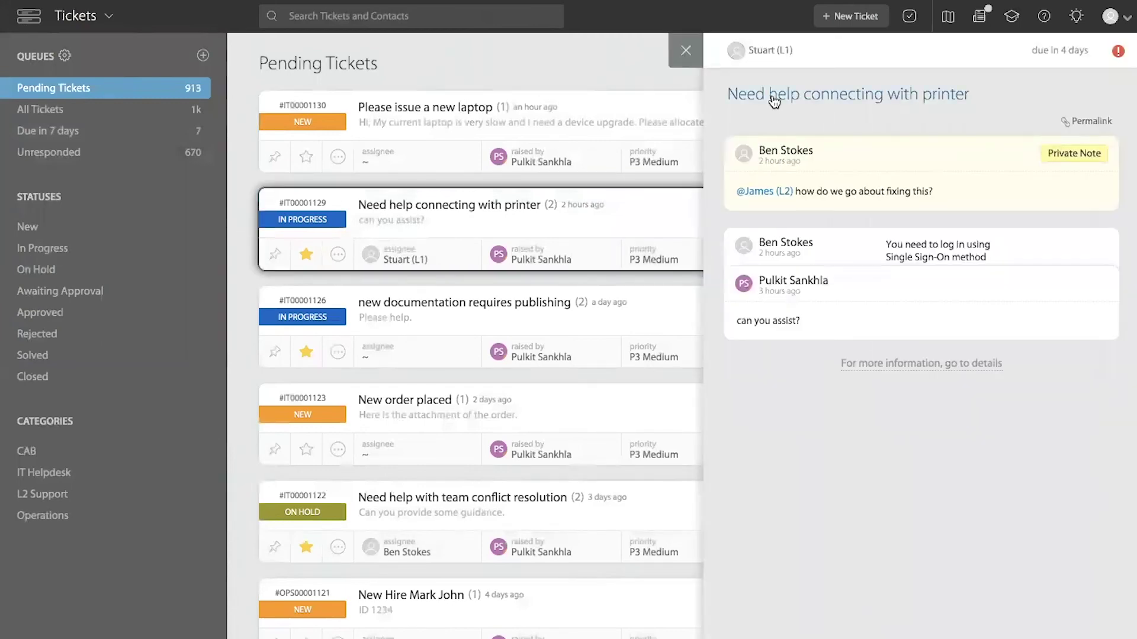
click(776, 109)
scroll(965, 414, down, 5)
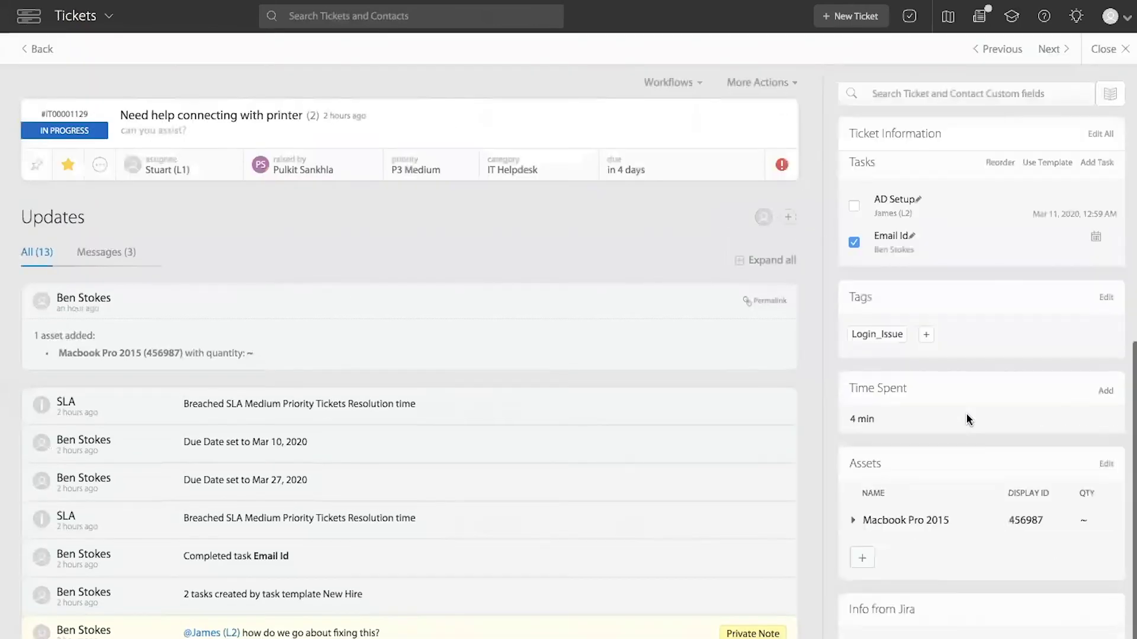
click(862, 519)
scroll(883, 540, down, 2)
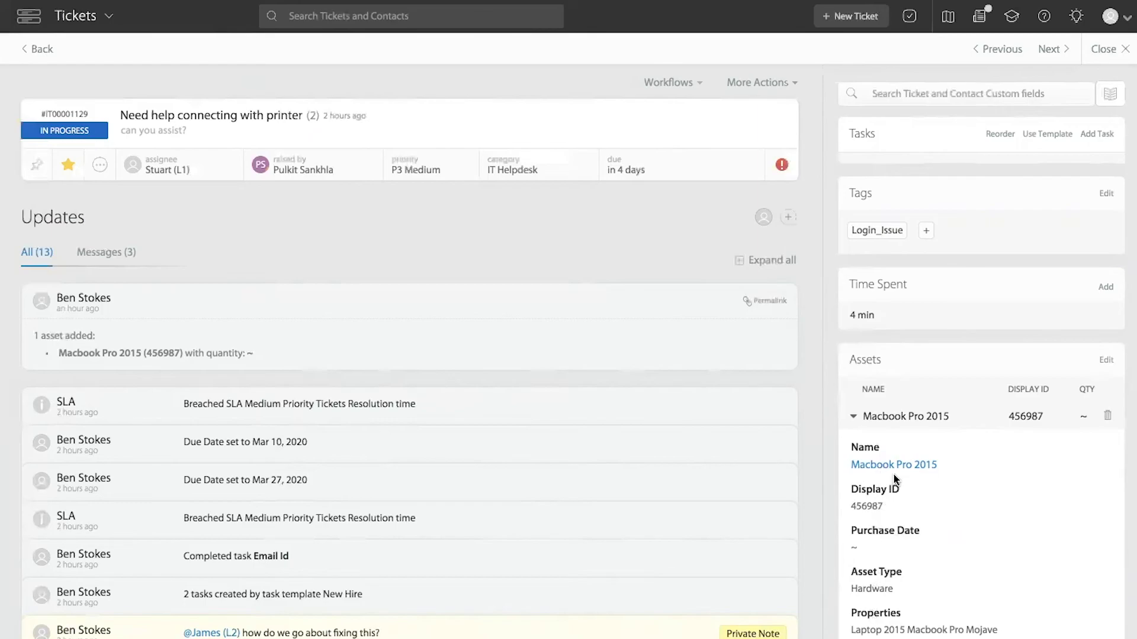
Step: Set Macbook Pro 2015's Purchase Date to Sep 2, 2019, save, then briefly view Macbook Air 2013
click(896, 464)
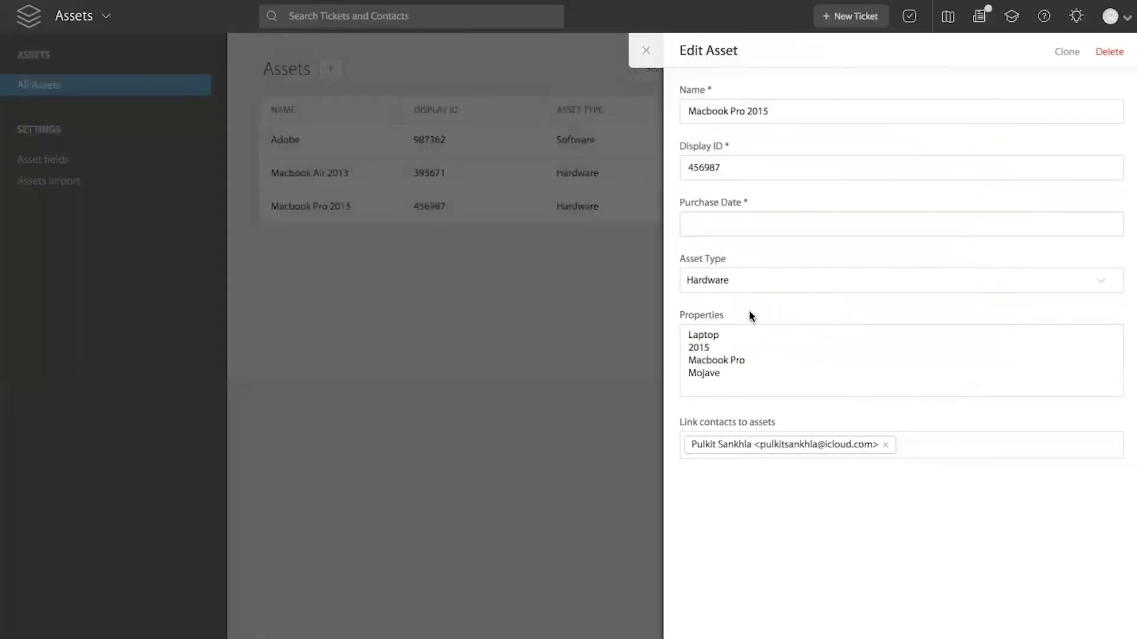
click(726, 225)
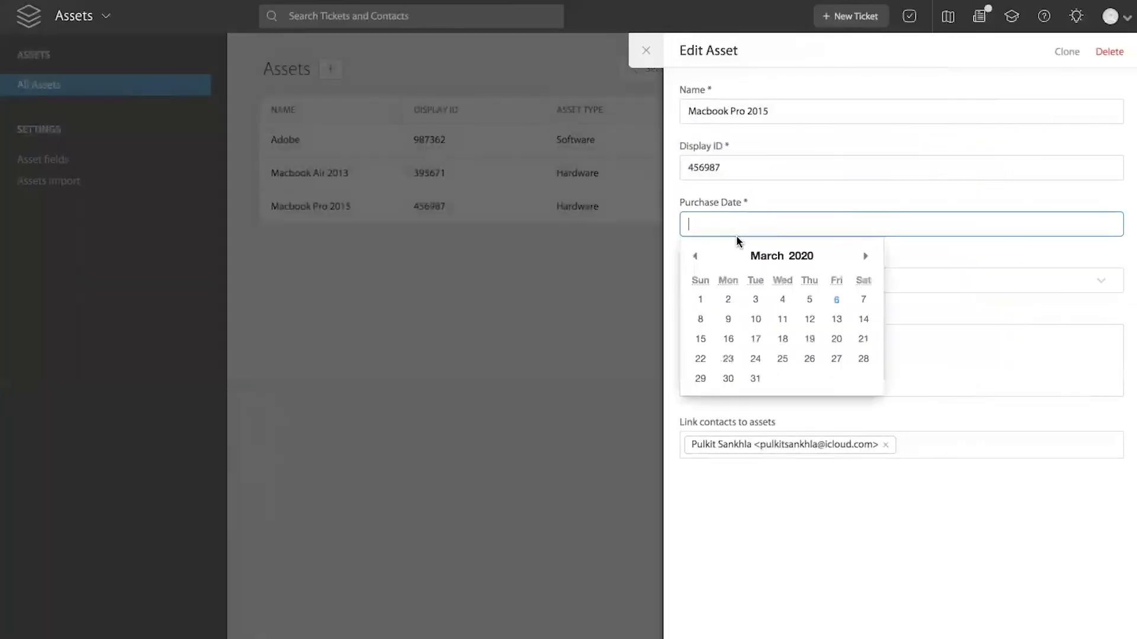
click(695, 256)
click(695, 256)
click(695, 255)
click(695, 256)
click(696, 256)
click(695, 255)
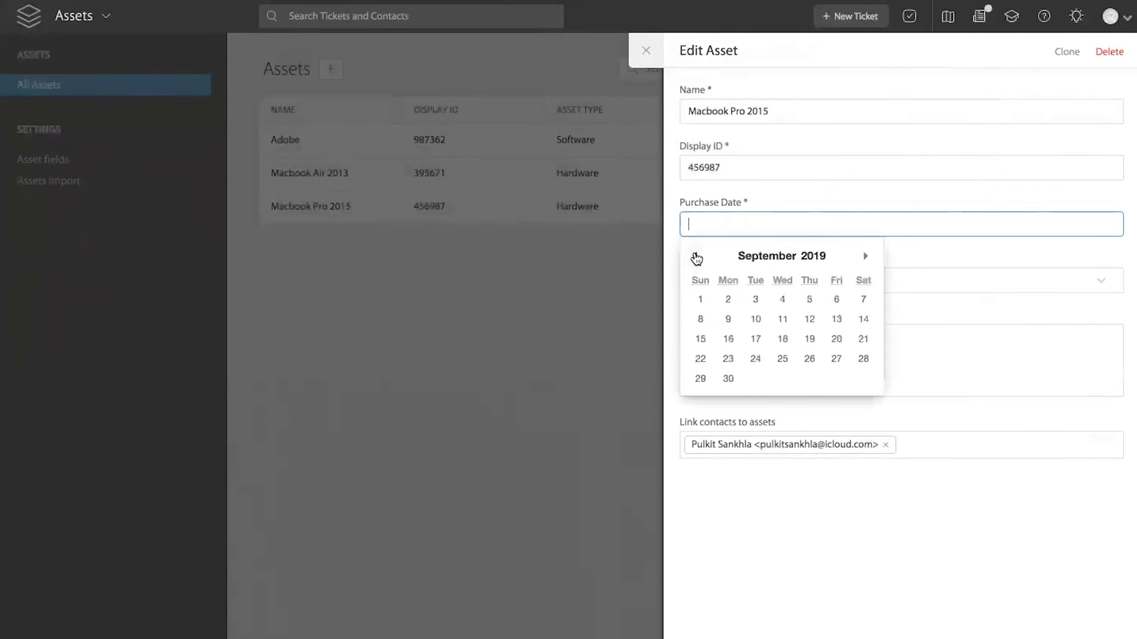
click(728, 299)
scroll(721, 545, down, 3)
click(700, 617)
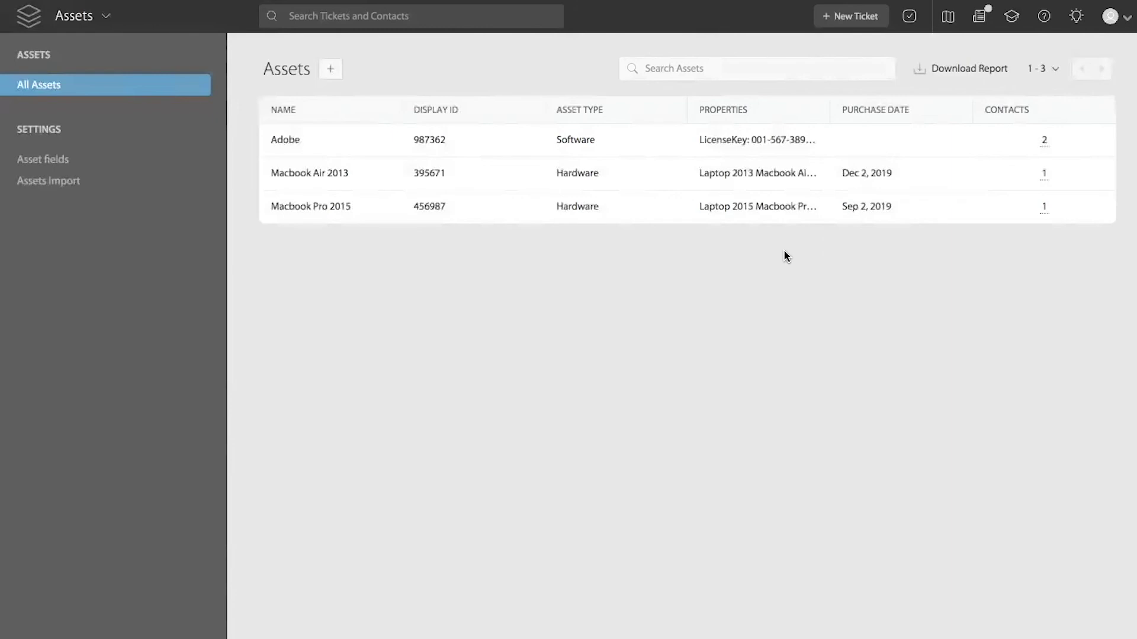
click(373, 173)
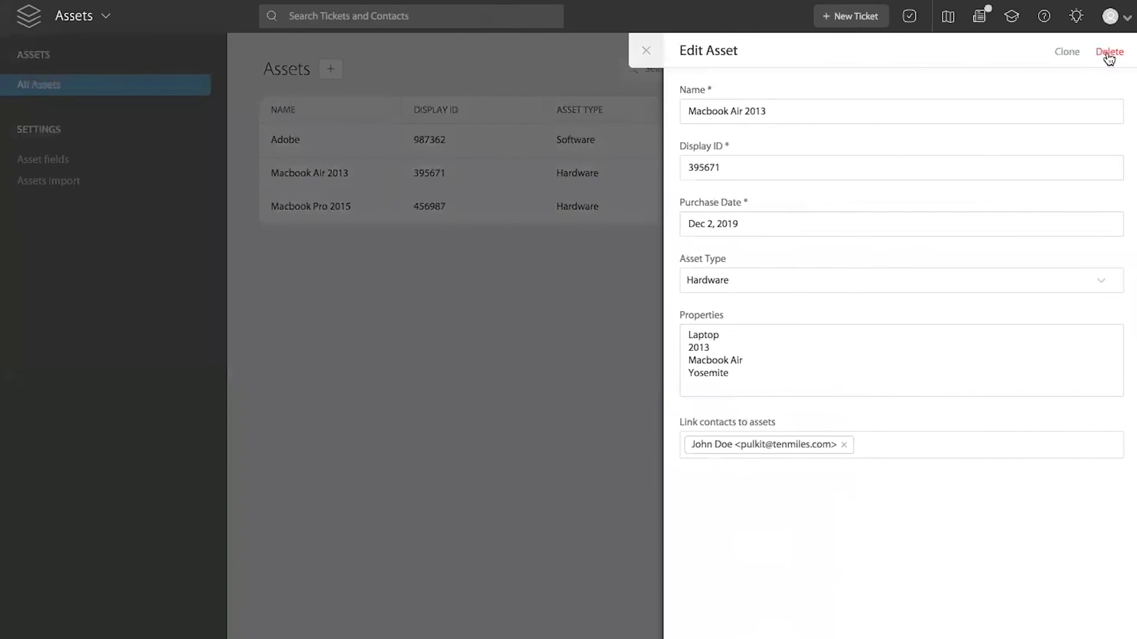
click(646, 51)
Step: Unlock the Purchase Date field's name, change it to 'Date of Purchase', and save
click(65, 159)
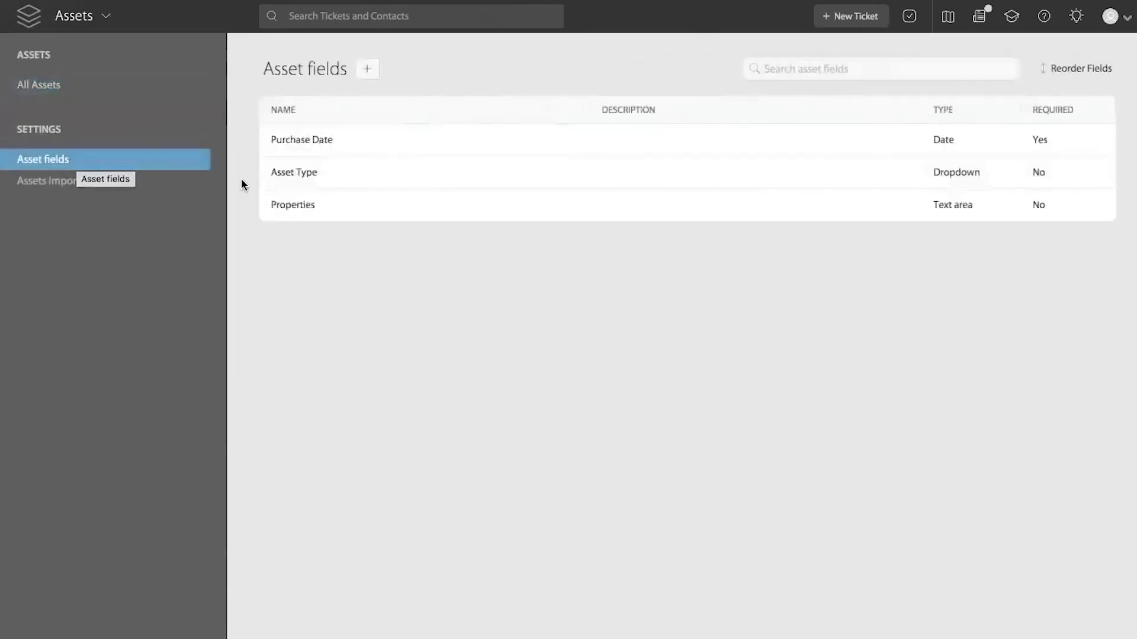
click(329, 144)
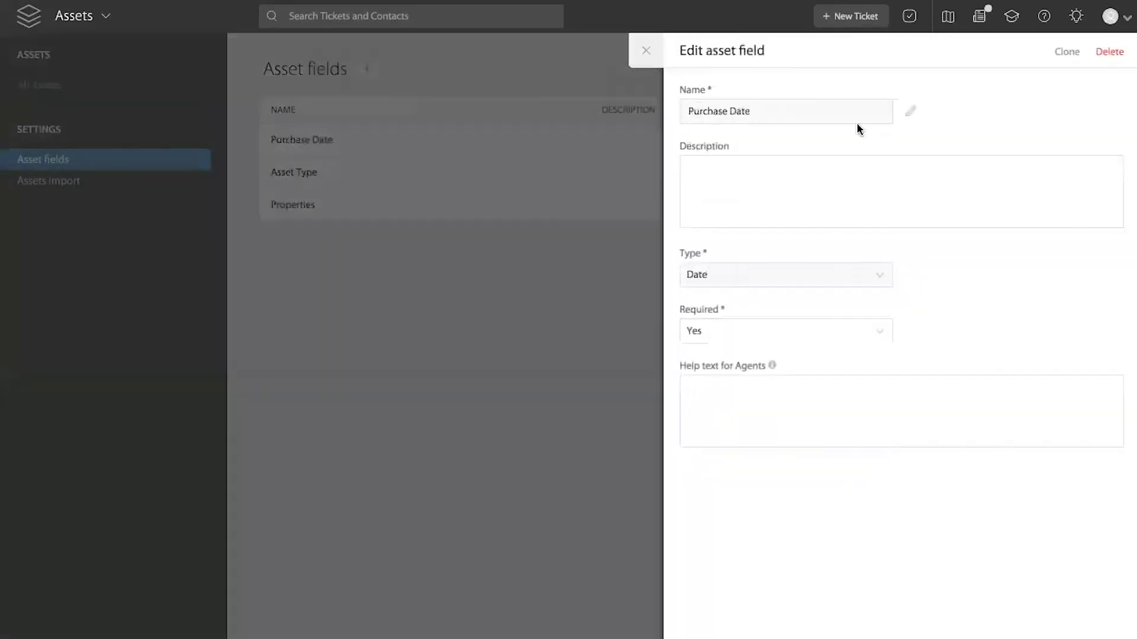
click(913, 114)
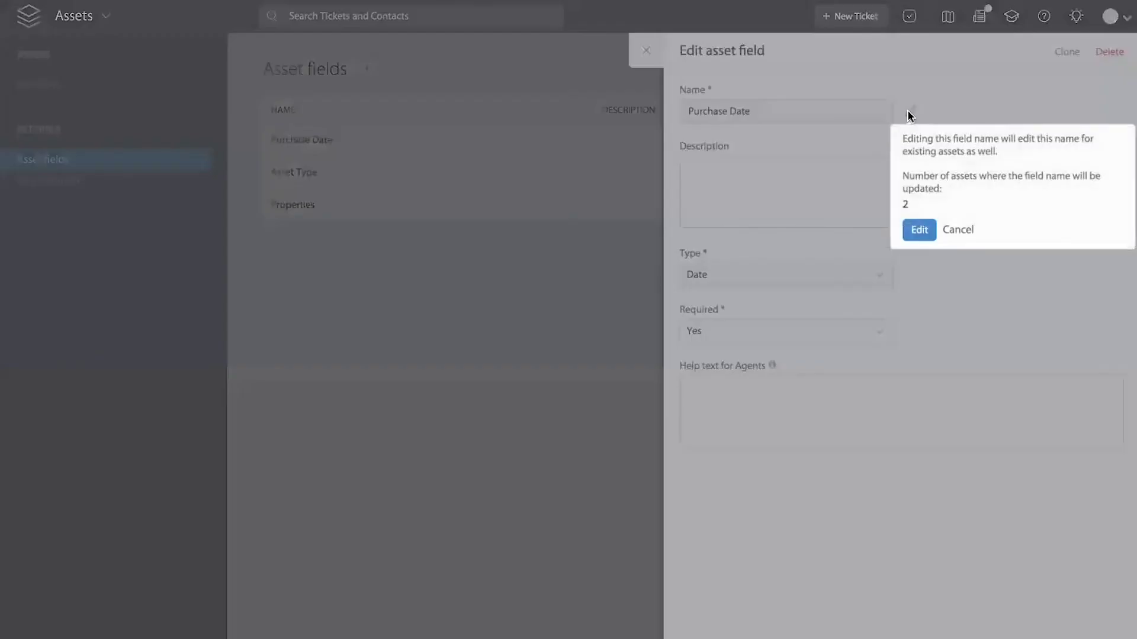
click(916, 230)
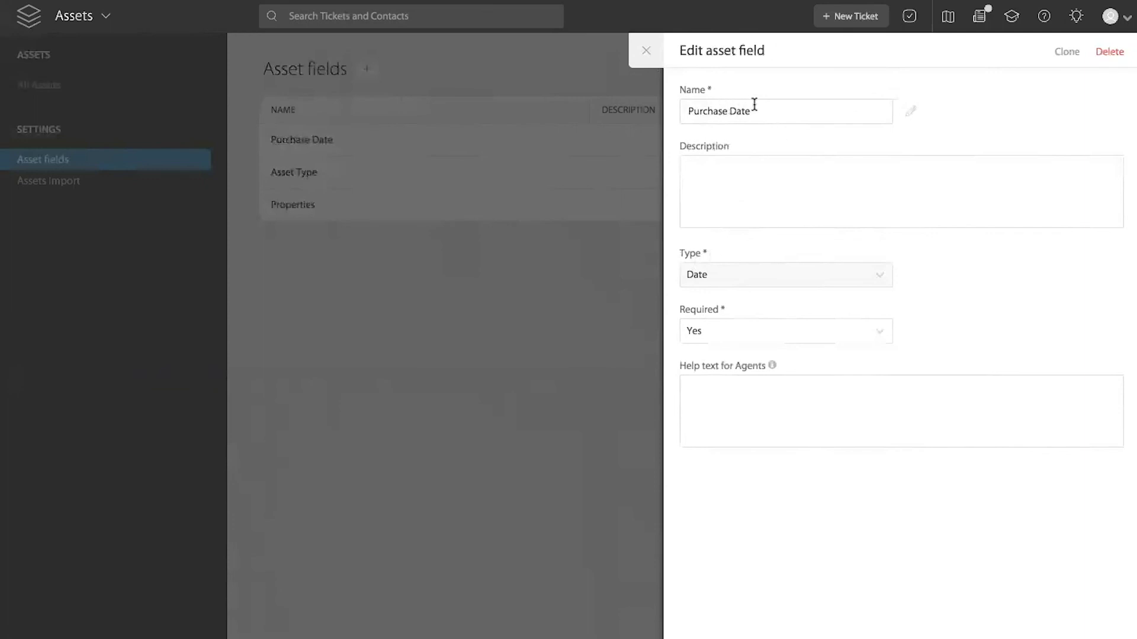
click(719, 110)
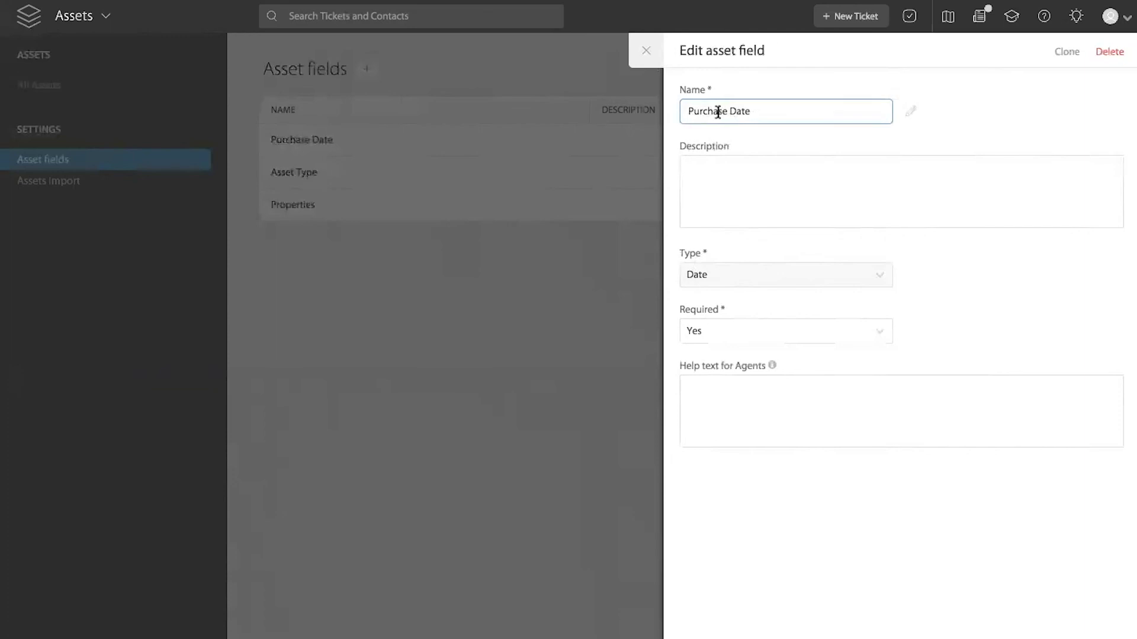
key(ctrl+a)
text(Date of Purchase)
scroll(723, 485, down, 2)
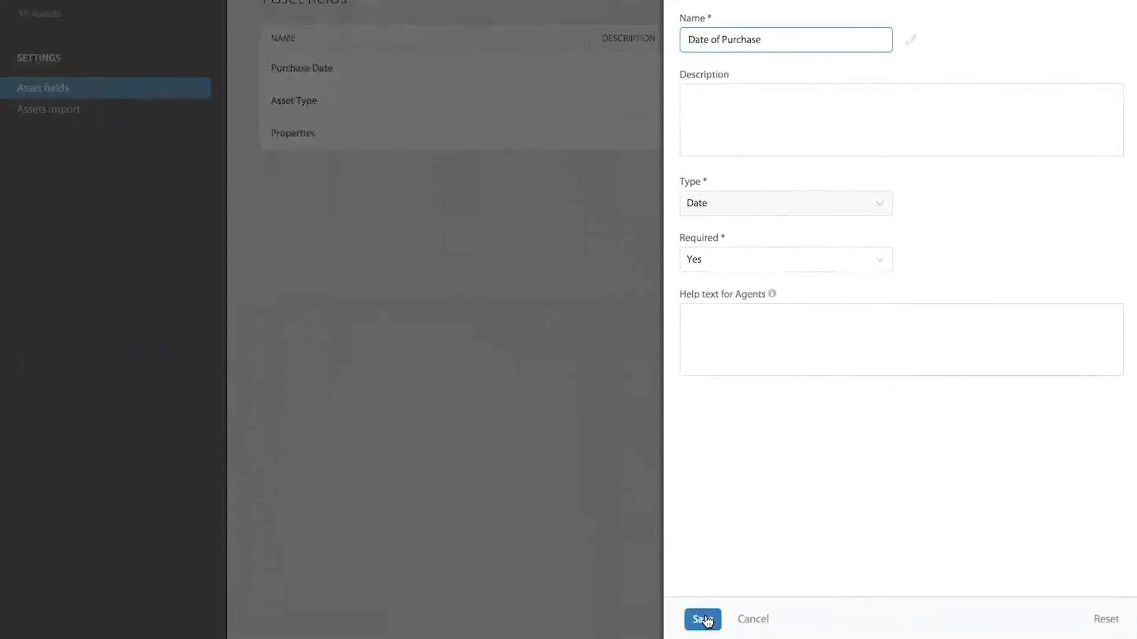
click(704, 619)
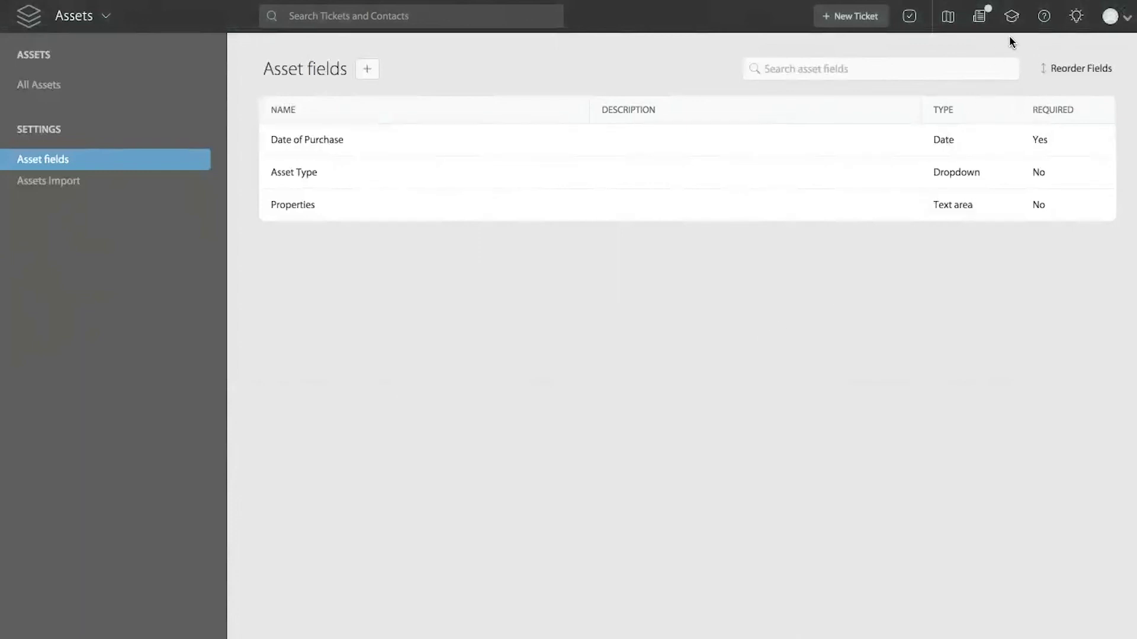
Step: Show the Tickets Getting Started page and the help menu with Chat with us, Get Support, Book a Session
click(1012, 18)
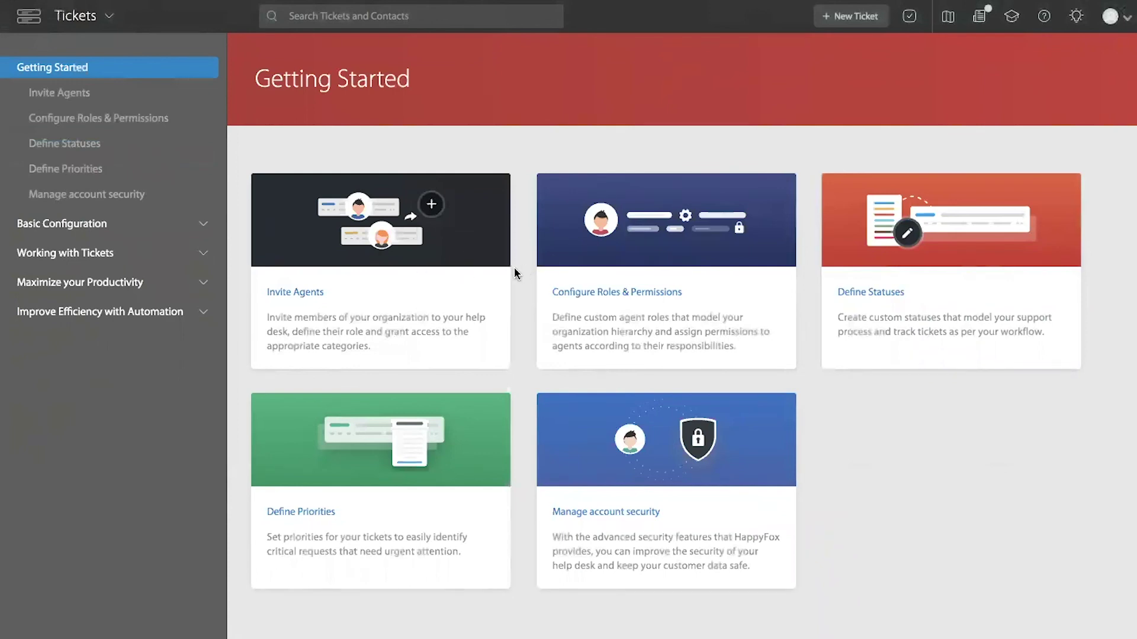
click(1044, 16)
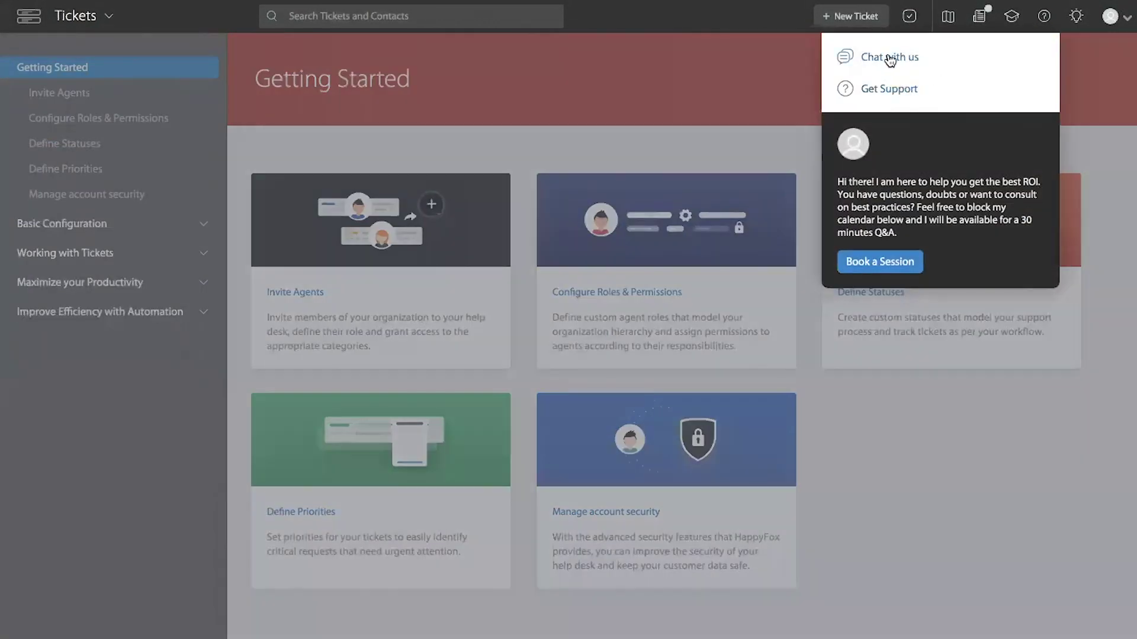